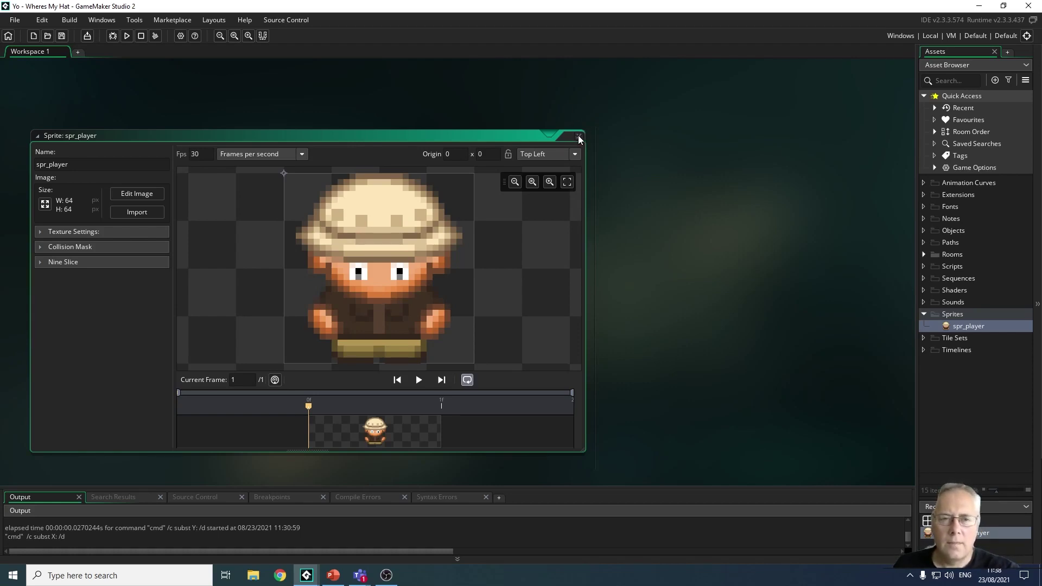
Close the spr_player sprite editor after the 64x64 explorer sprite is set up.
click(578, 136)
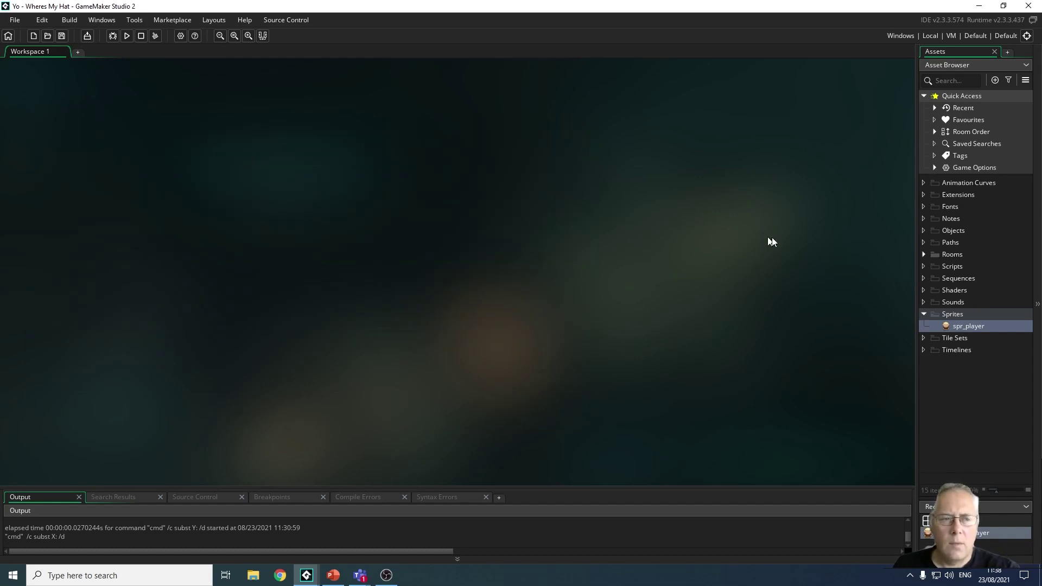
Create a new object under the Objects folder and name it obj_player.
click(956, 231)
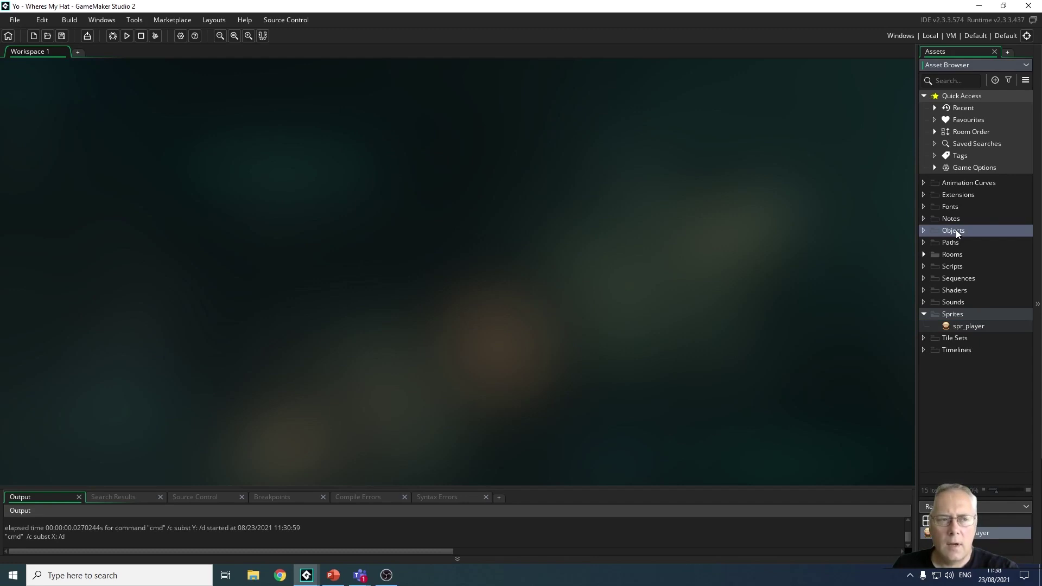
right_click(956, 229)
mouse_move(889, 235)
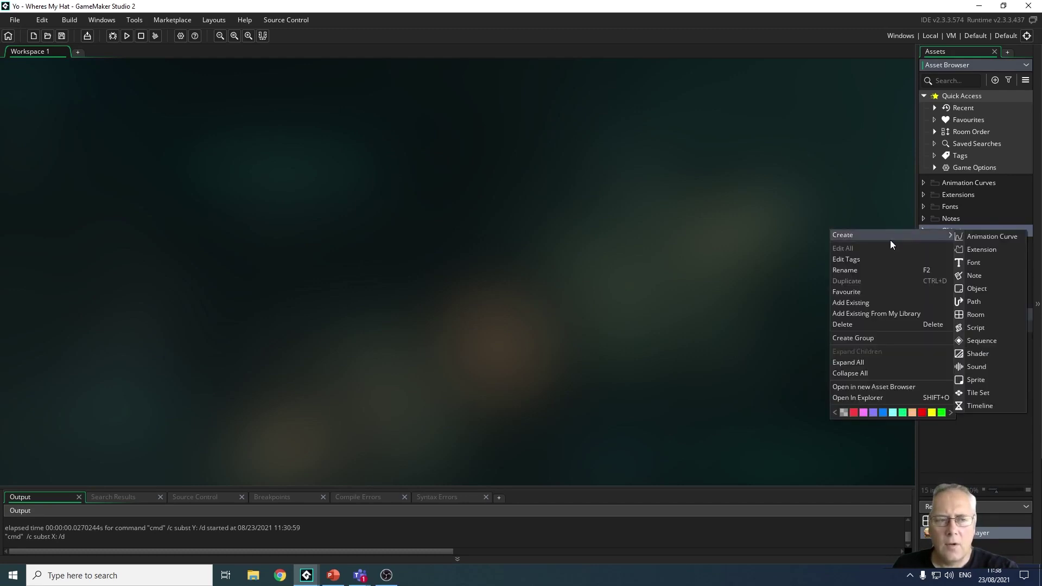
click(980, 289)
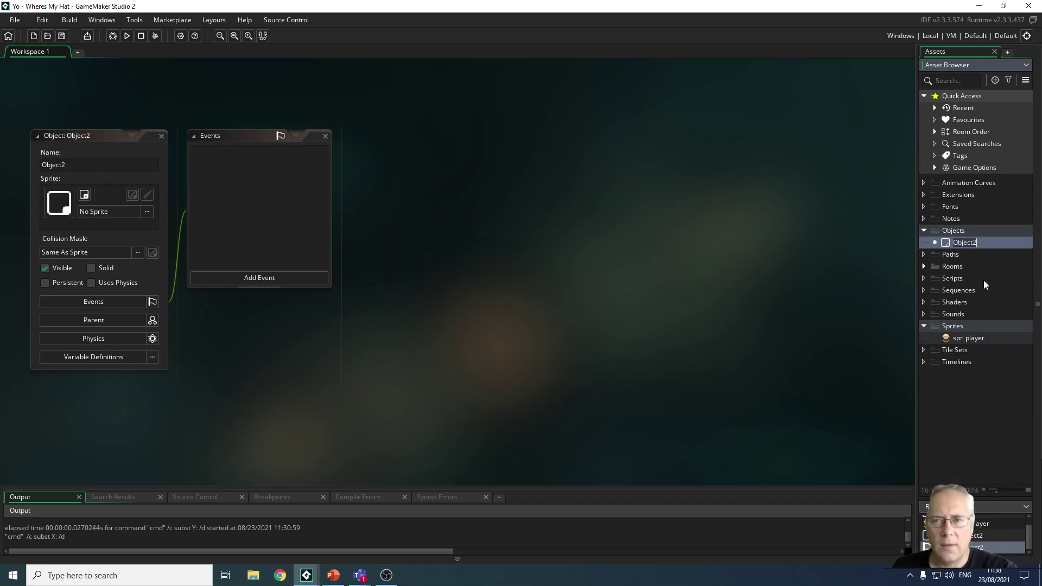
text(obj_playe)
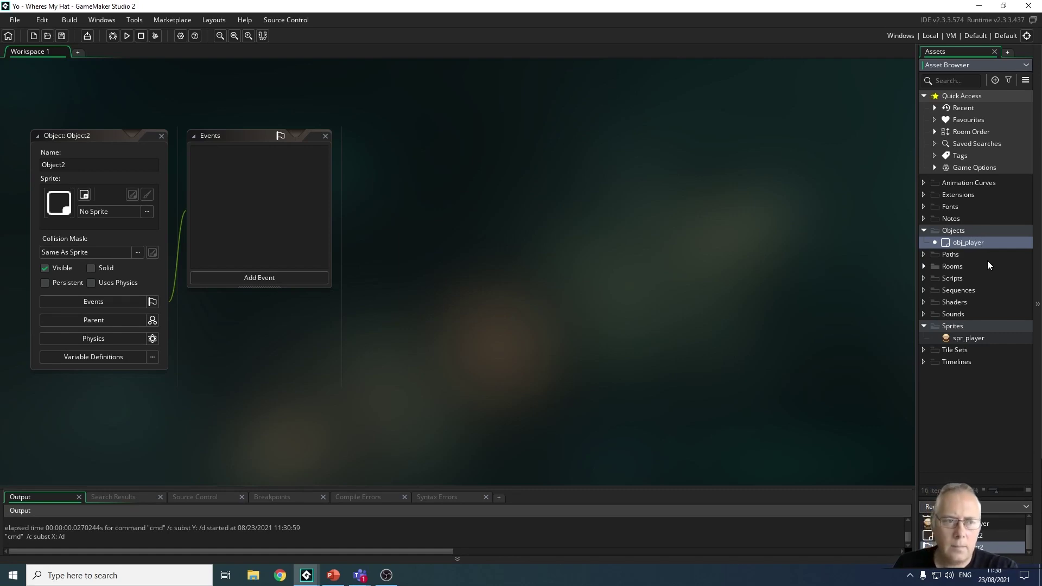
text(r)
key(Return)
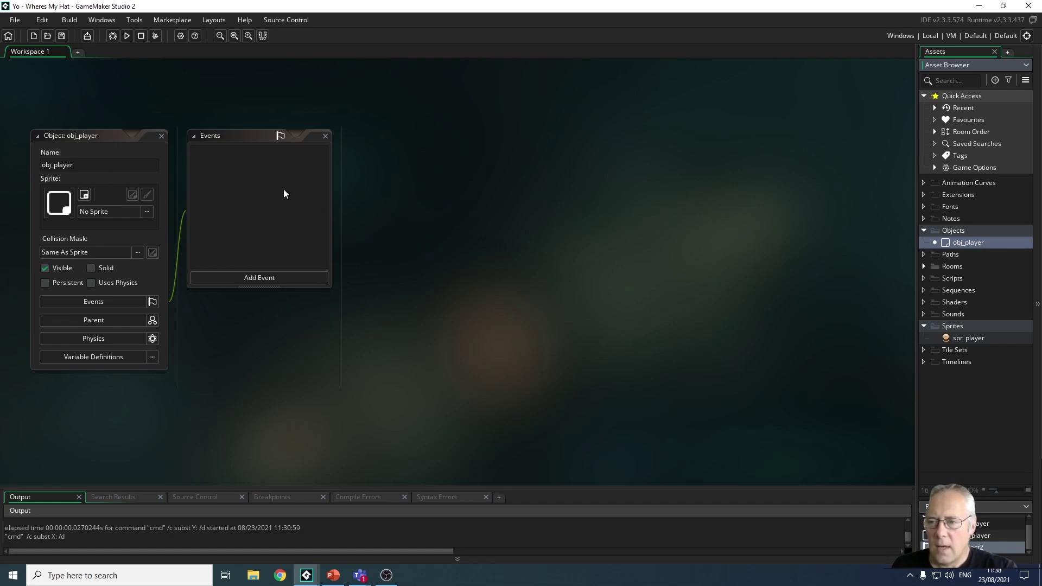
Assign spr_player from the Sprites folder as obj_player's sprite.
click(100, 211)
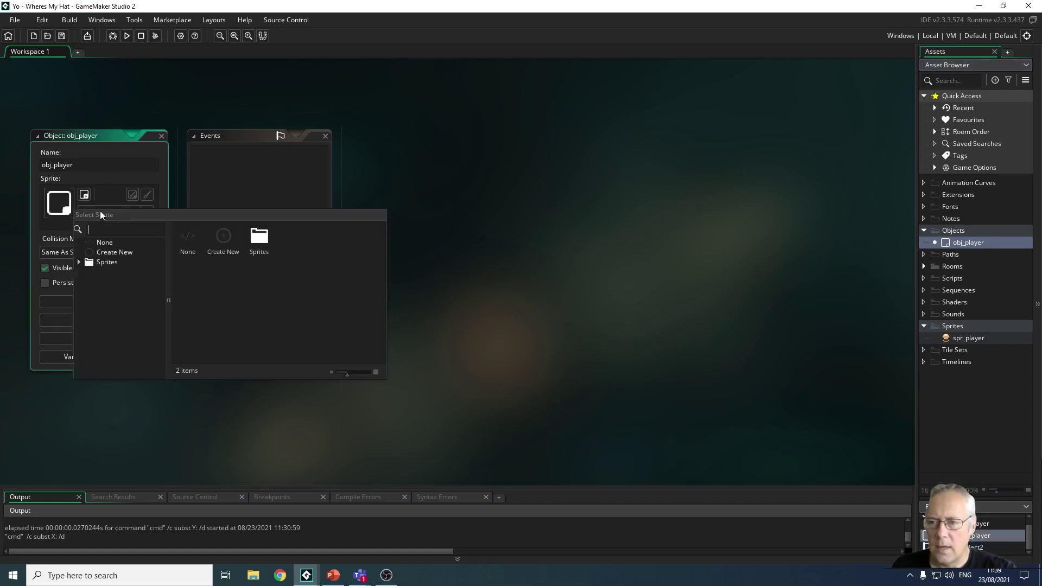
double_click(262, 237)
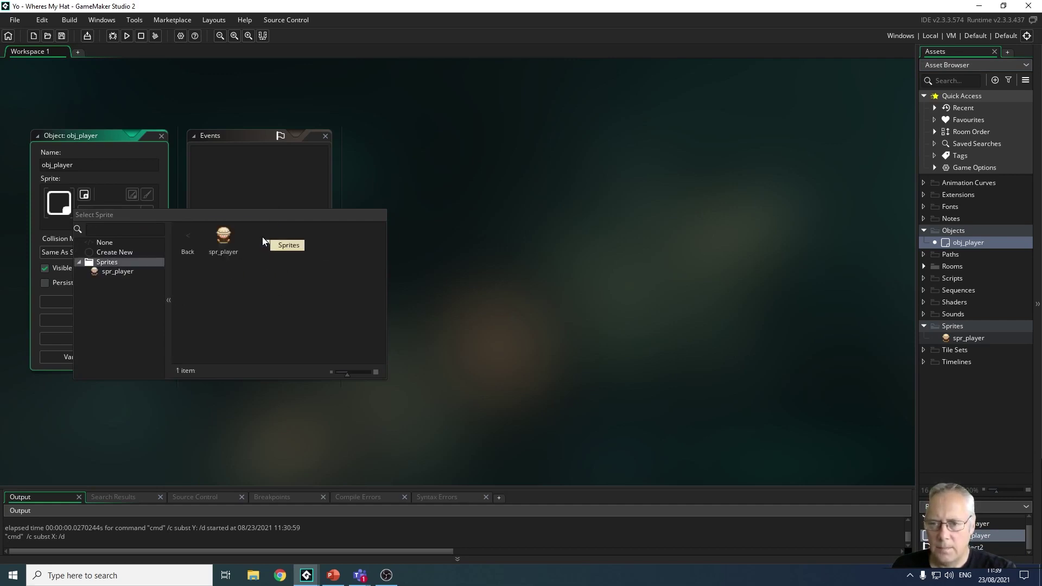
double_click(224, 243)
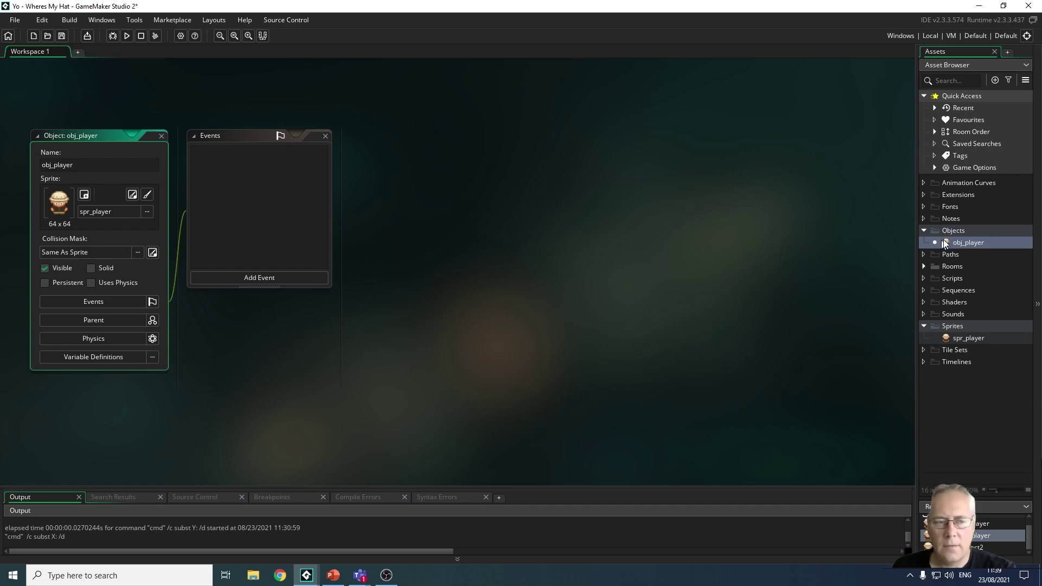
drag(944, 245, 956, 240)
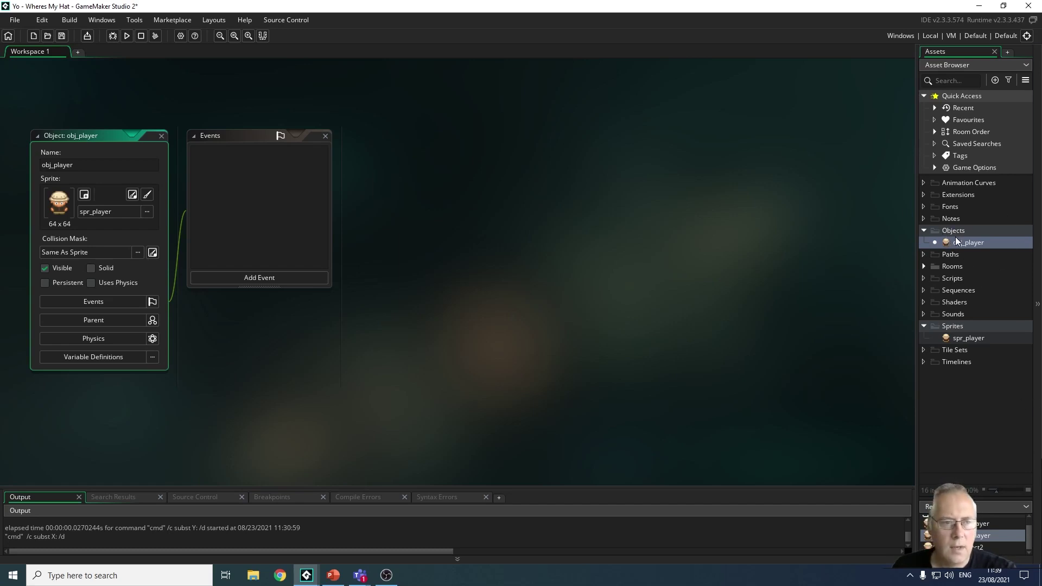
click(961, 242)
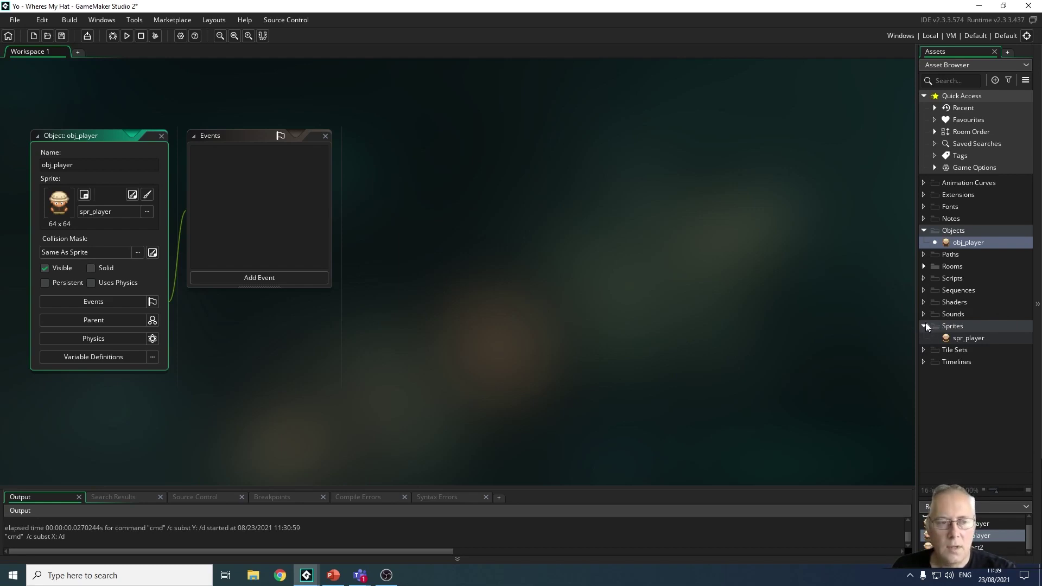
Collapse the Sprites folder, expand Rooms and open Room1 in the room editor.
click(926, 325)
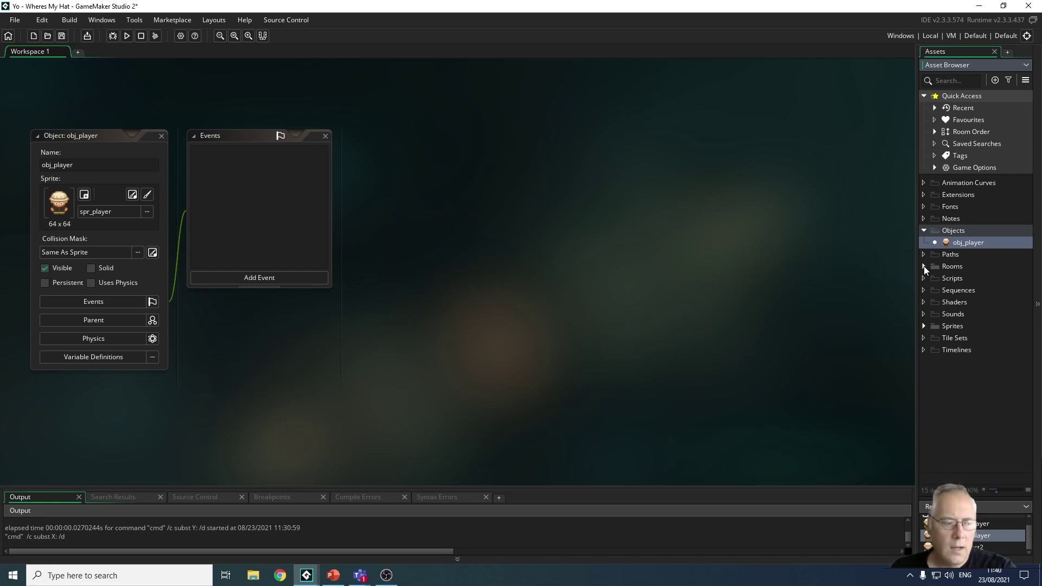
click(924, 266)
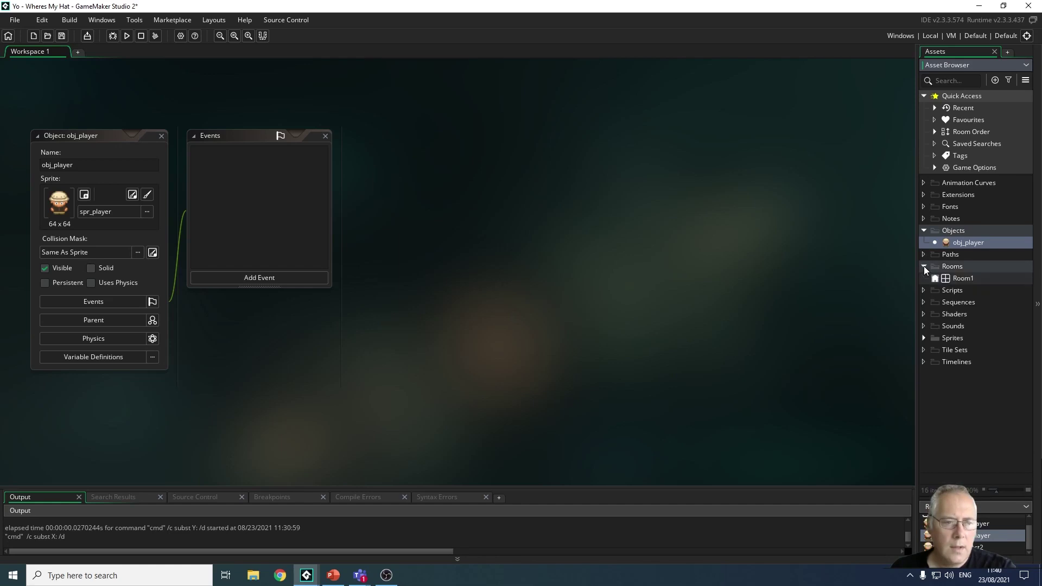
double_click(961, 278)
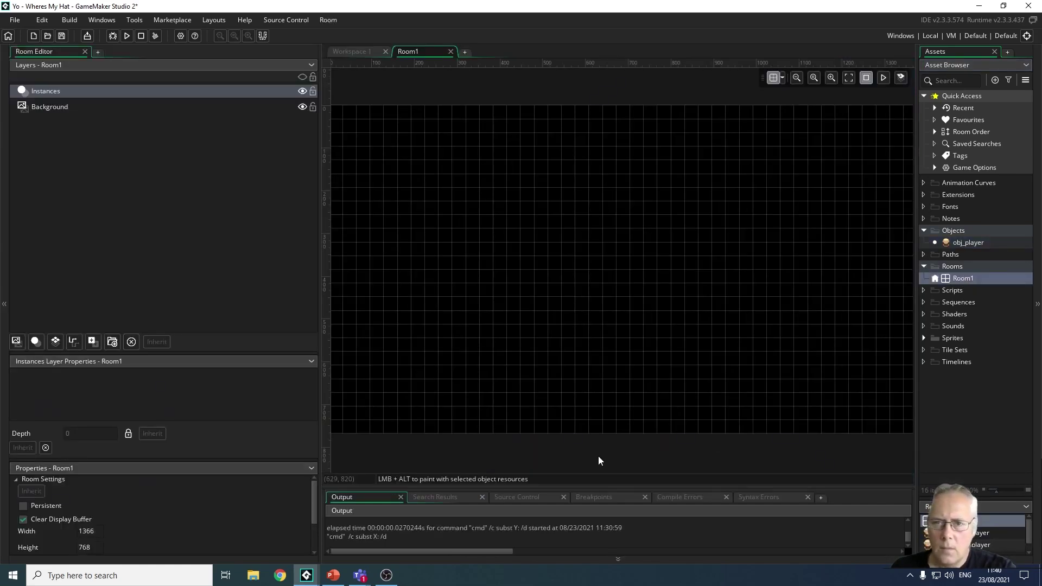
Flip between the Workspace 1 and Room1 tabs, ending on Room1 with its room settings shown.
click(349, 50)
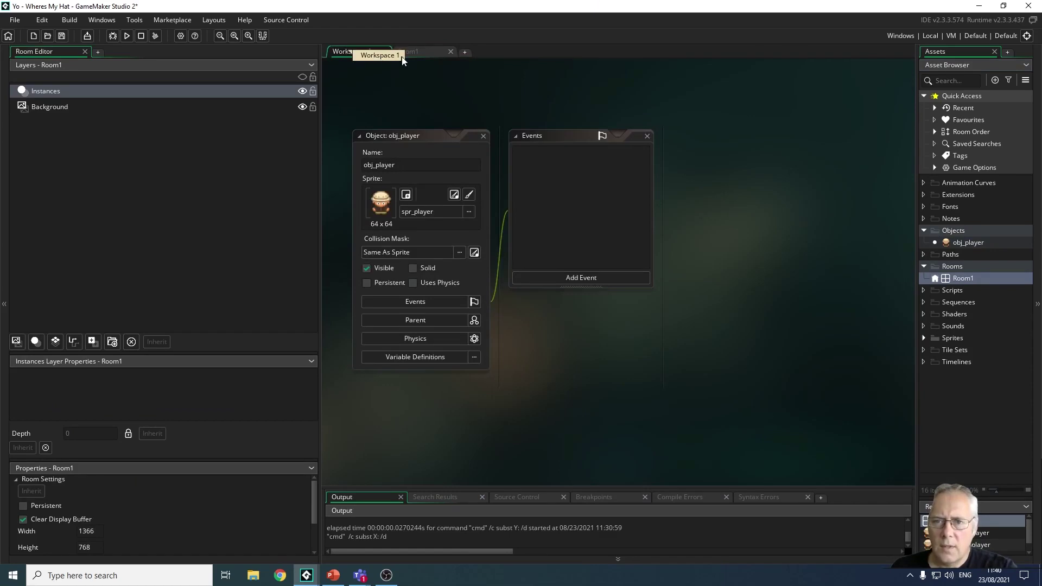
click(411, 51)
click(360, 51)
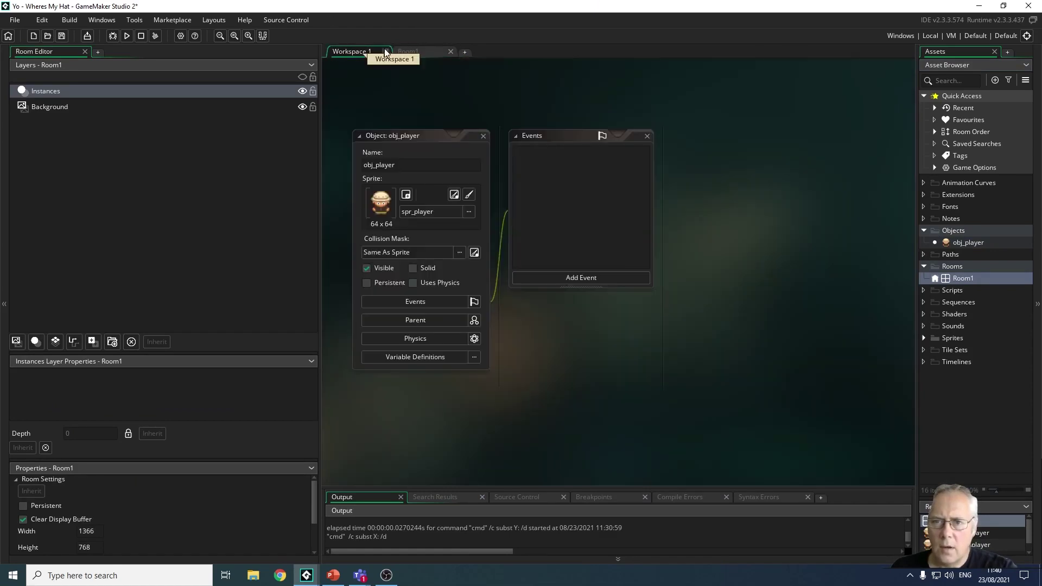
click(406, 50)
click(360, 52)
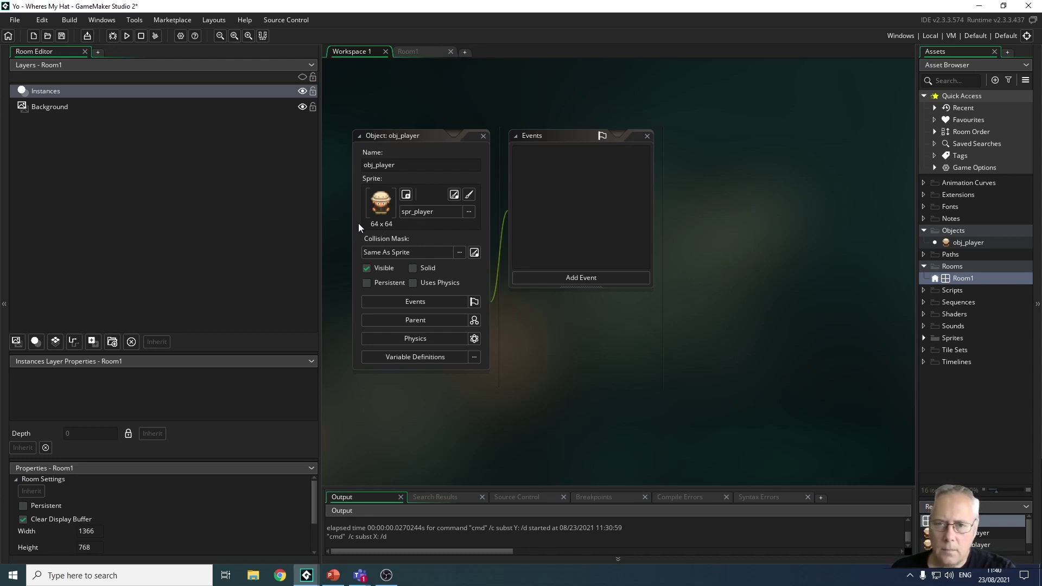
click(405, 51)
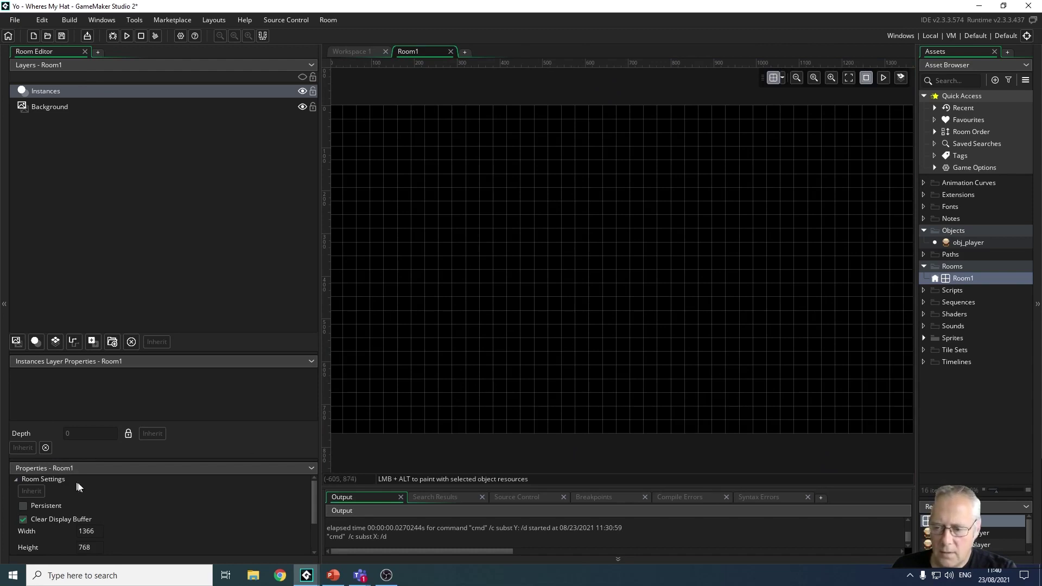
click(94, 501)
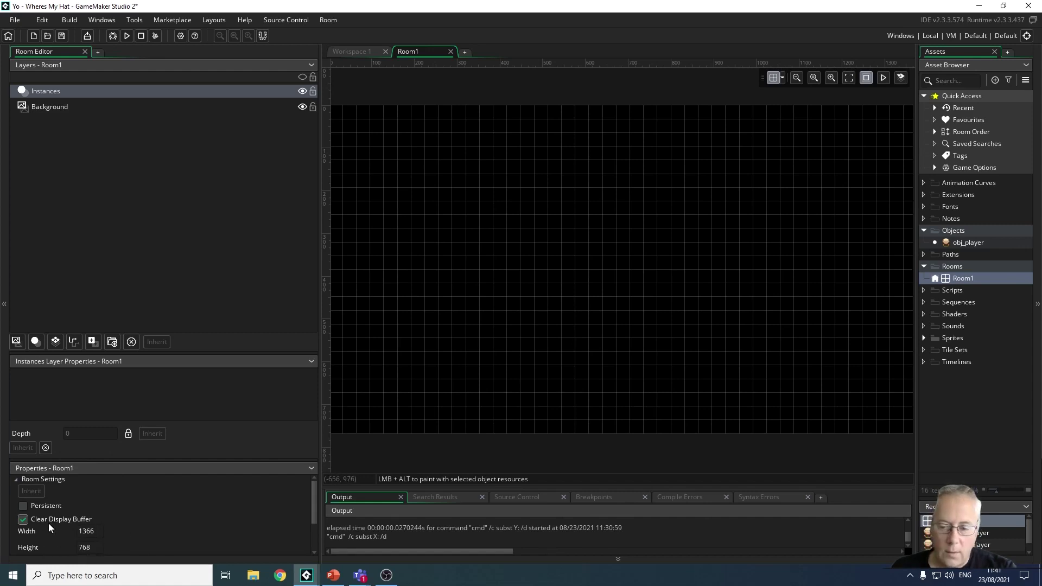
Set Room1's width to 1920 and height to 1080.
click(92, 531)
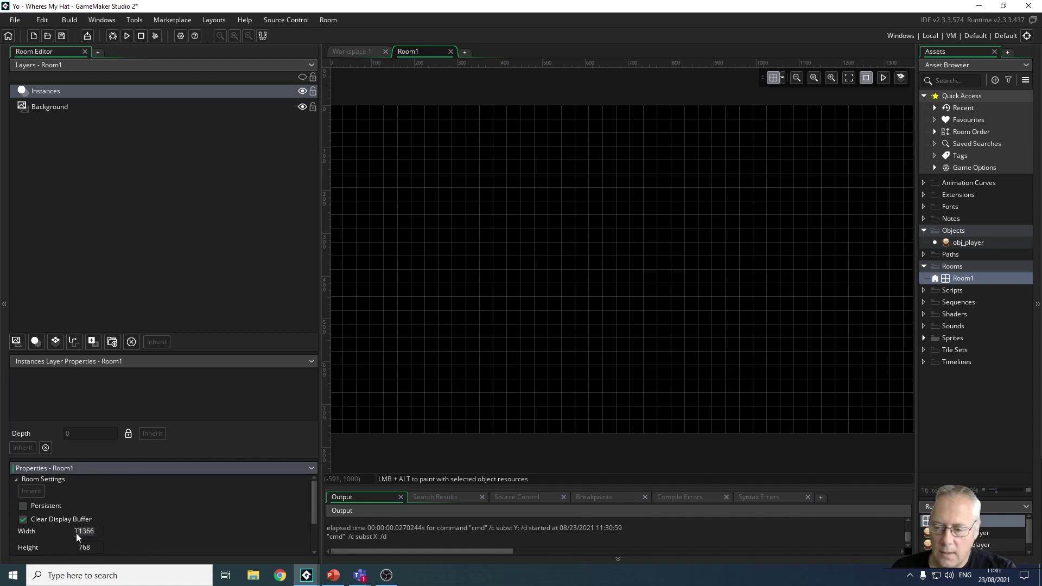
text(1920)
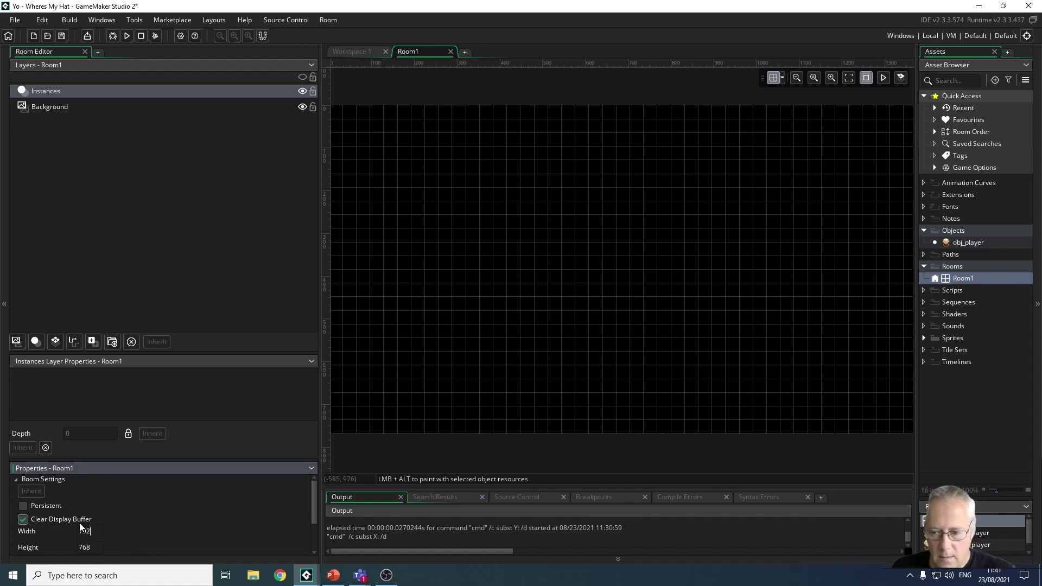
key(Return)
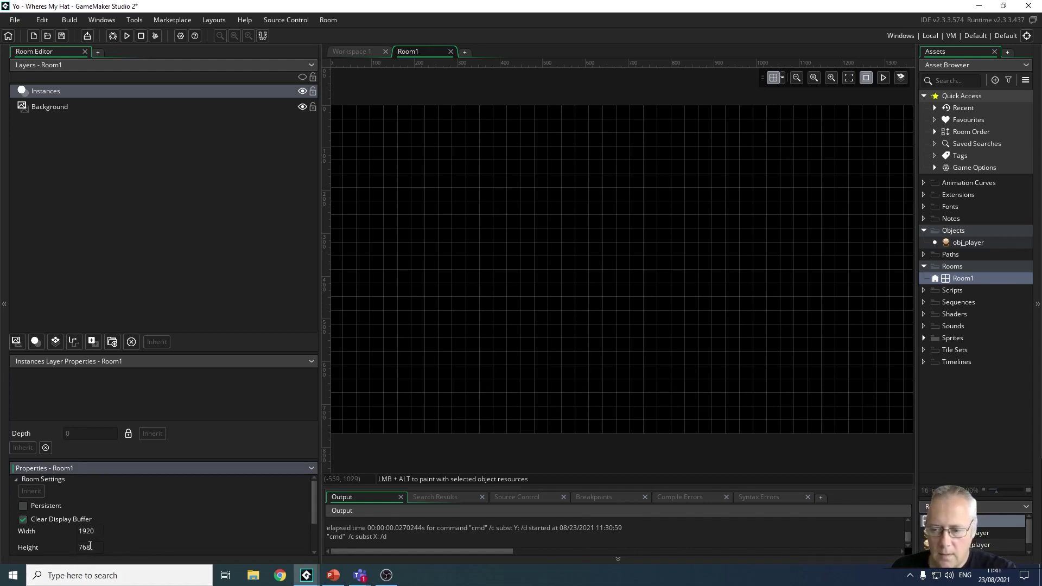
click(82, 547)
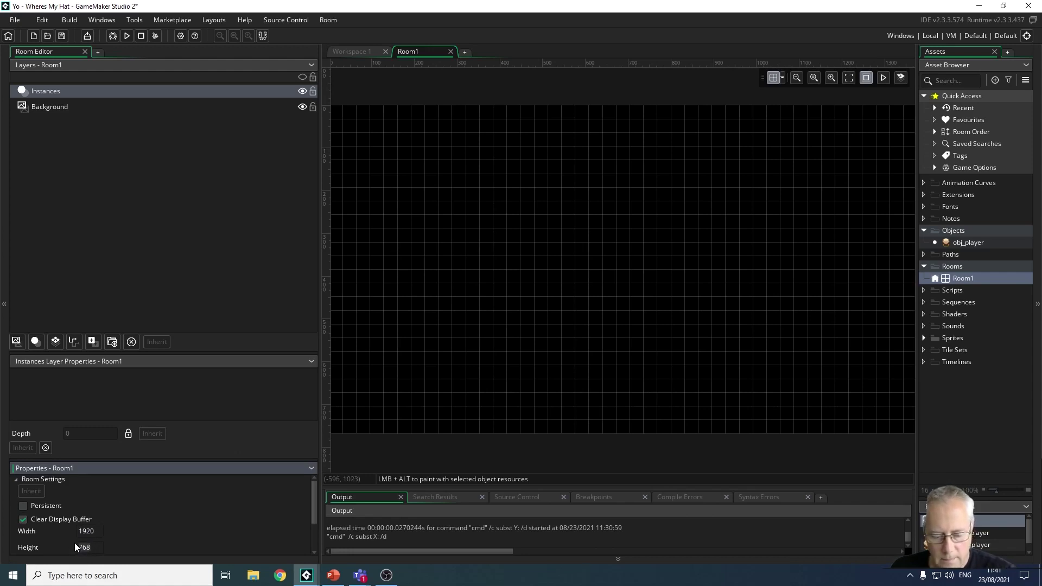
key(BackSpace)
text(080)
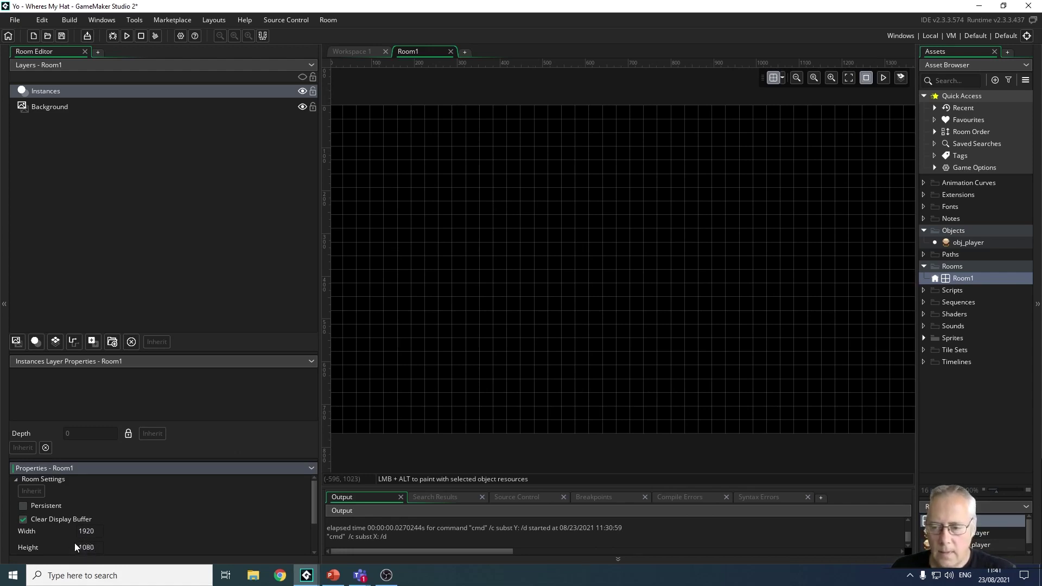
key(Return)
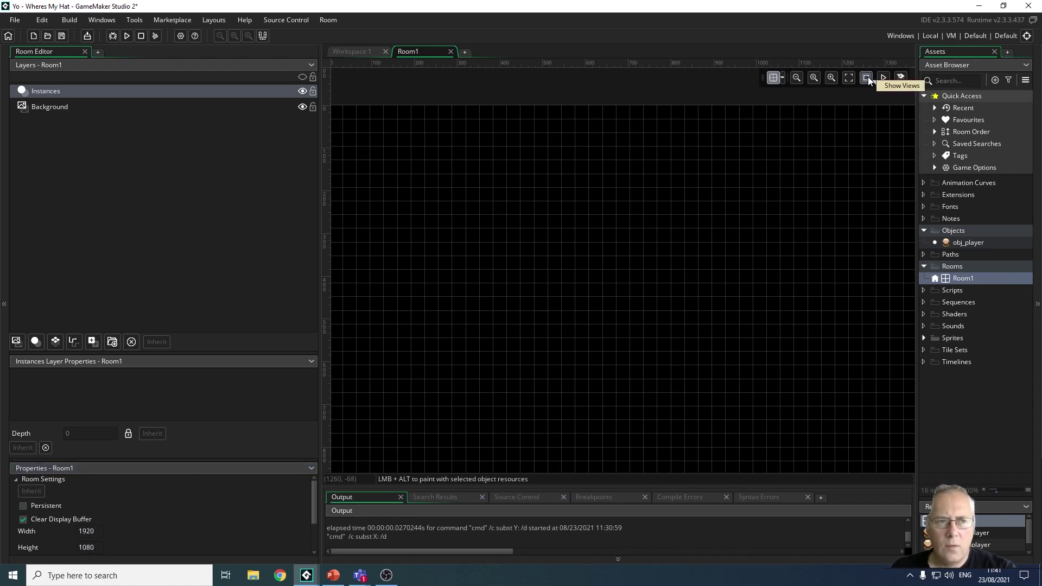
click(792, 75)
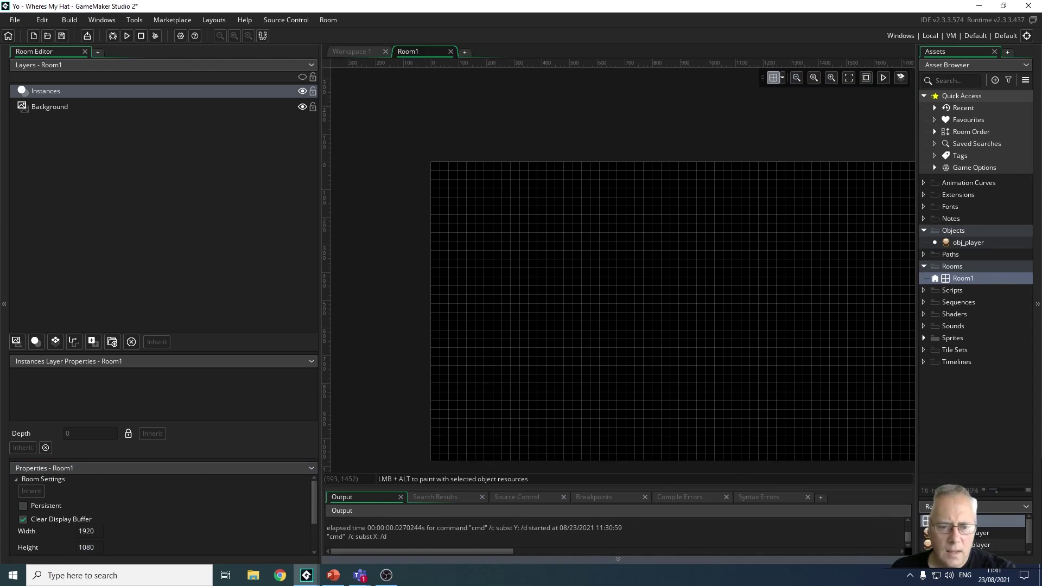
drag(482, 551, 517, 552)
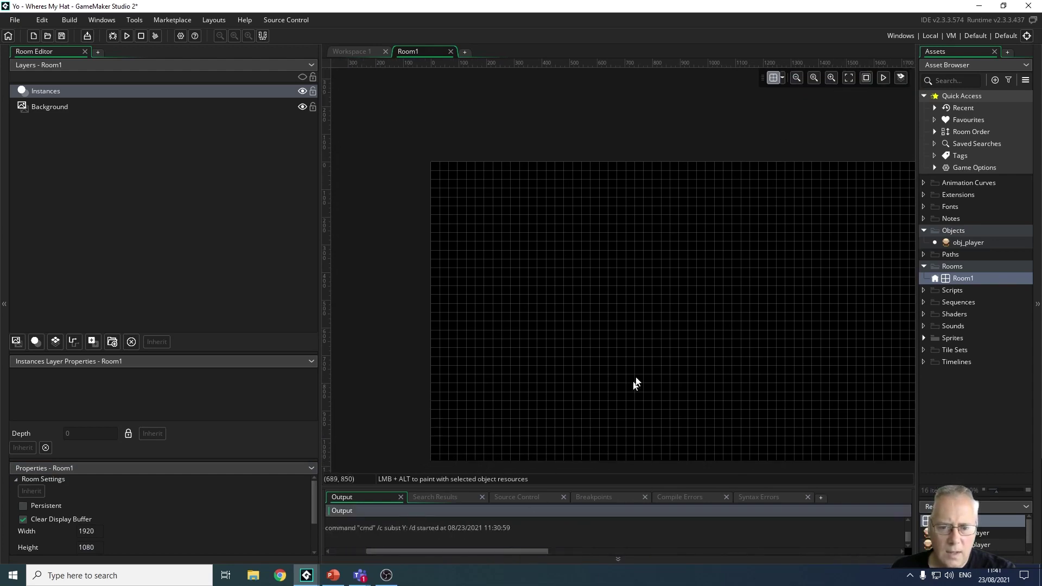
mouse_move(614, 314)
middle_down()
mouse_move(593, 290)
mouse_move(537, 289)
middle_up()
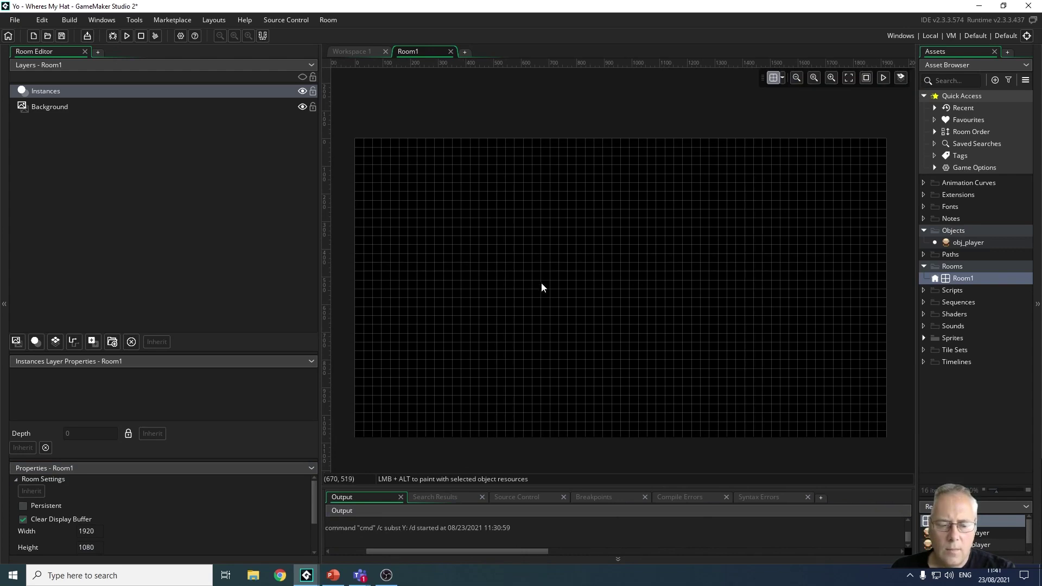
middle_drag(542, 287, 560, 282)
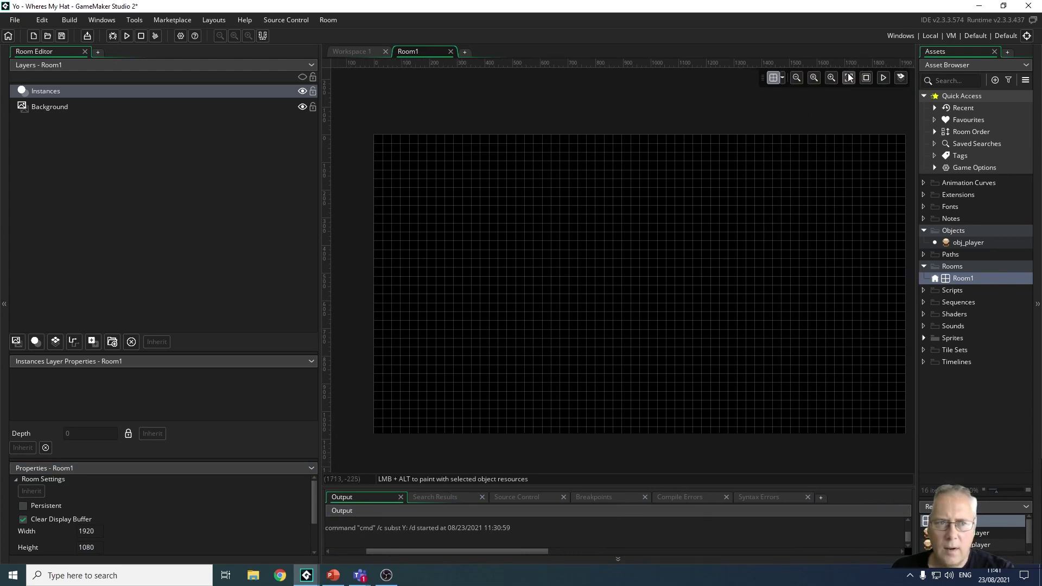
click(848, 77)
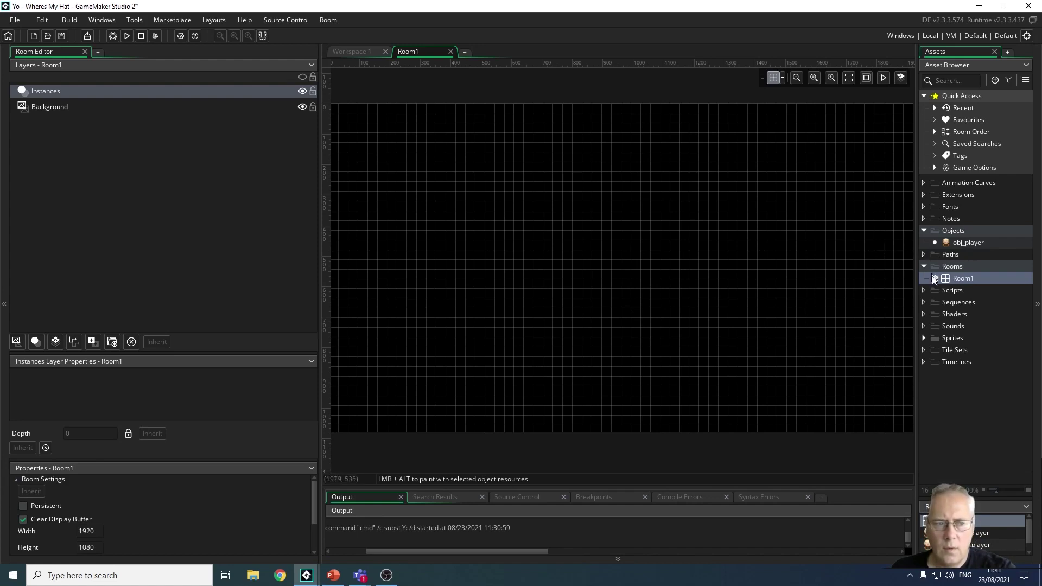
Drag obj_player into Room1 and paint many extra instances across the canvas.
drag(963, 239, 562, 240)
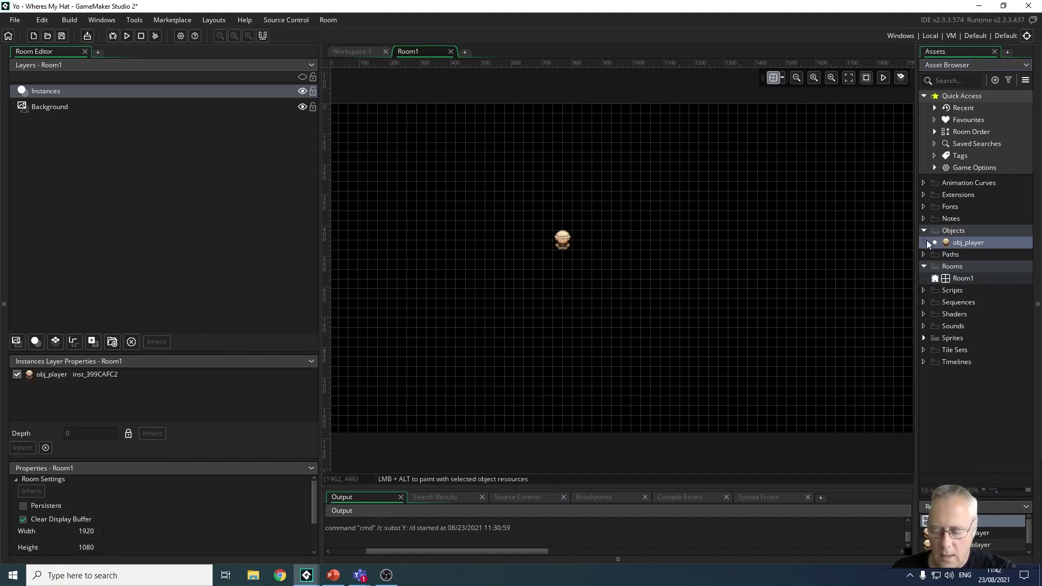
drag(928, 245, 651, 233)
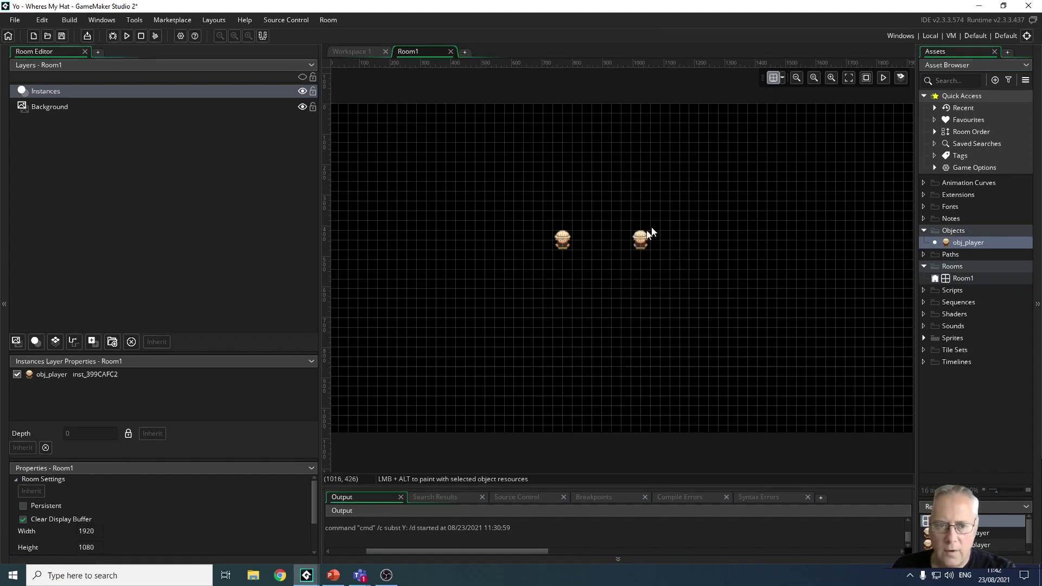
alt+click(660, 190)
alt+click(698, 259)
alt+click(601, 318)
alt+click(435, 314)
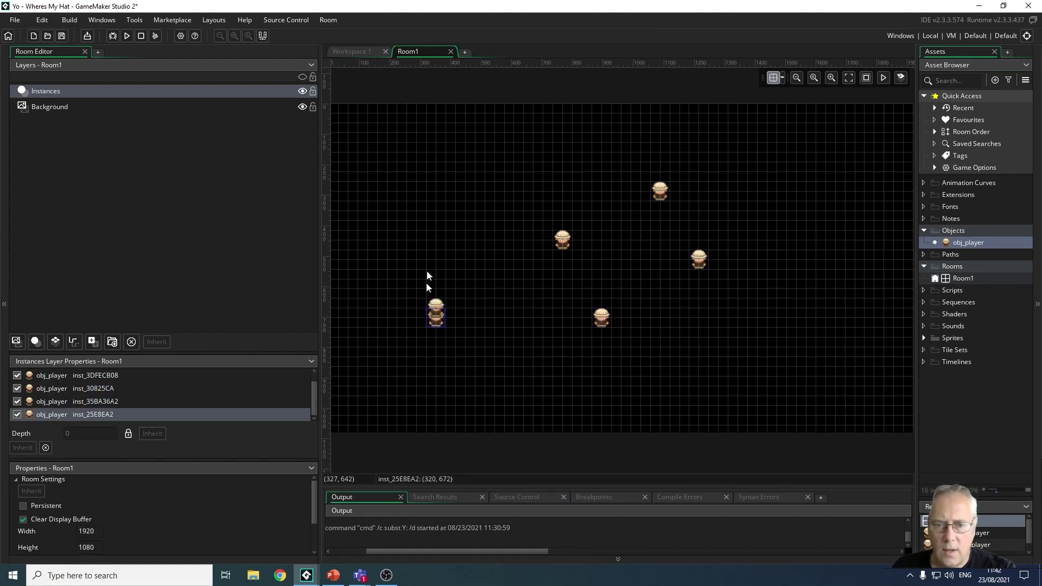
alt+click(435, 230)
alt+click(514, 142)
alt+click(757, 181)
alt+click(826, 239)
alt+drag(806, 327, 826, 327)
alt+click(776, 415)
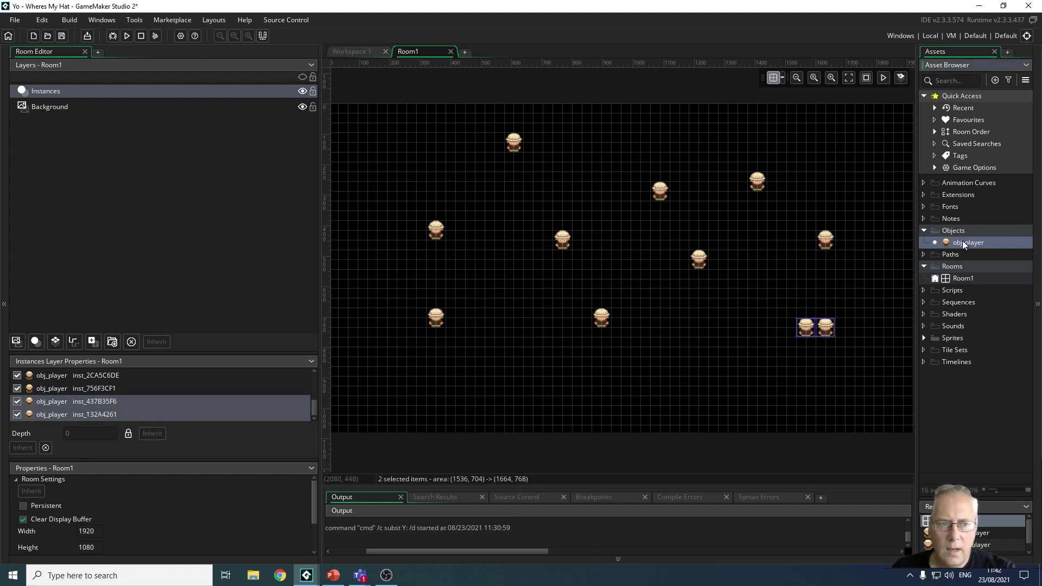
drag(963, 240, 708, 308)
drag(965, 242, 796, 277)
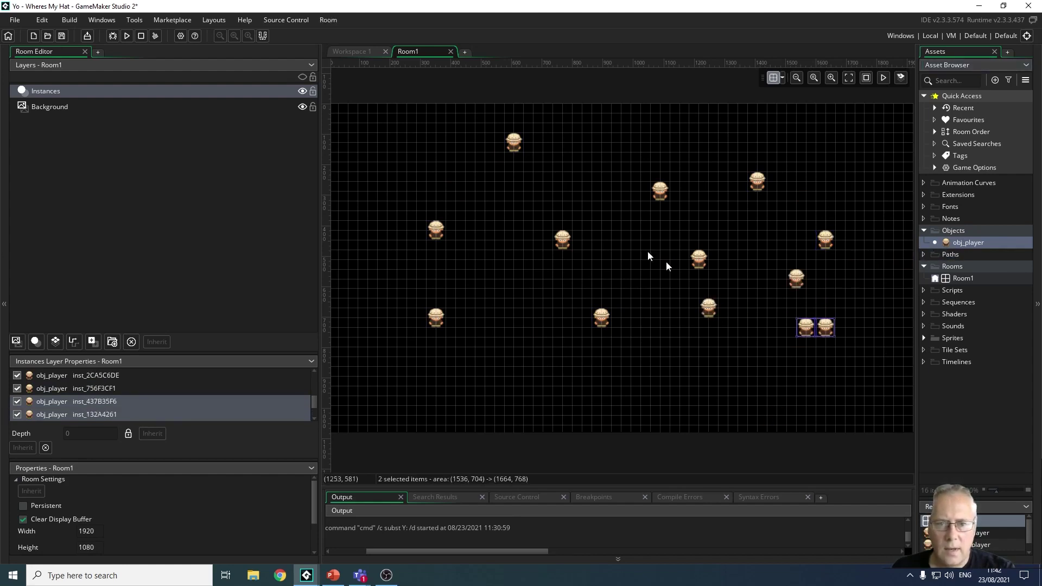
mouse_move(356, 113)
alt+mouse_down()
mouse_move(727, 144)
mouse_move(774, 325)
mouse_move(681, 400)
mouse_move(552, 327)
alt+mouse_up()
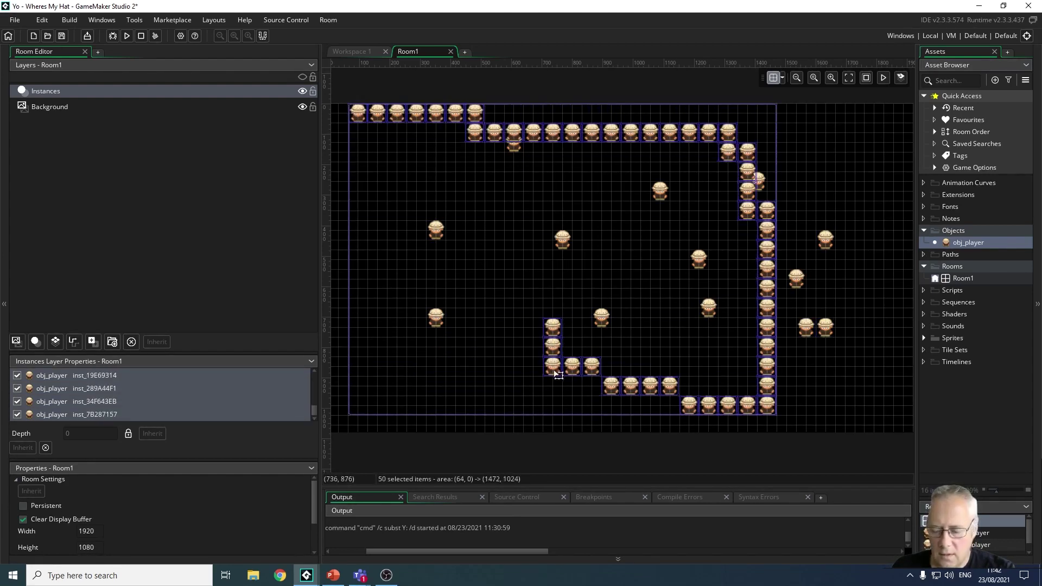
Undo the extra instances, leaving one obj_player moved nearer the room centre.
key(ctrl+z)
key(ctrl+z)
key(ctrl+z)
key(ctrl+z)
key(ctrl+z)
key(ctrl+z)
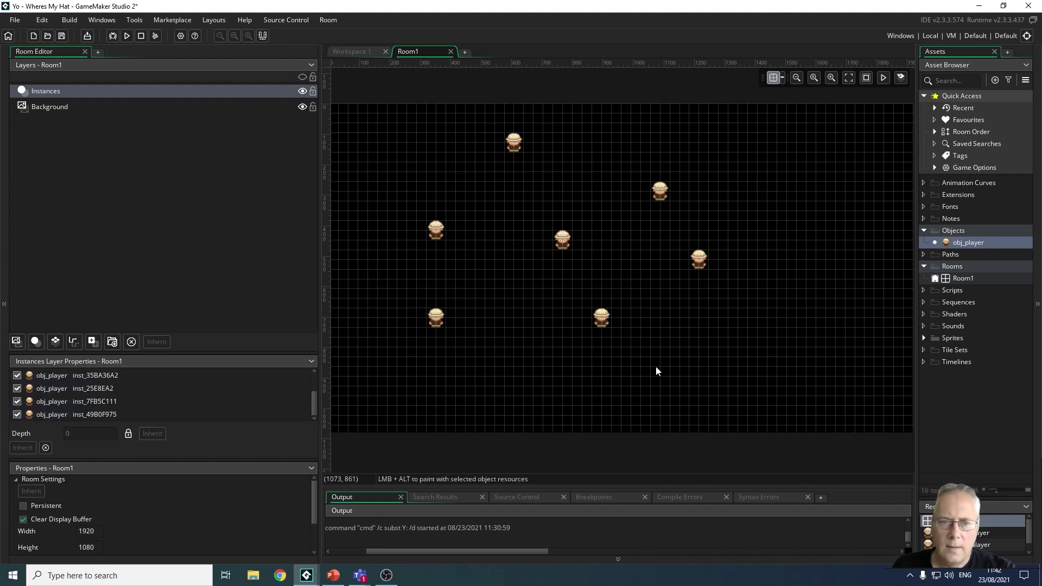
key(ctrl+z)
key(ctrl+z)
key(ctrl+z)
key(ctrl+z)
key(ctrl+z)
key(ctrl+z)
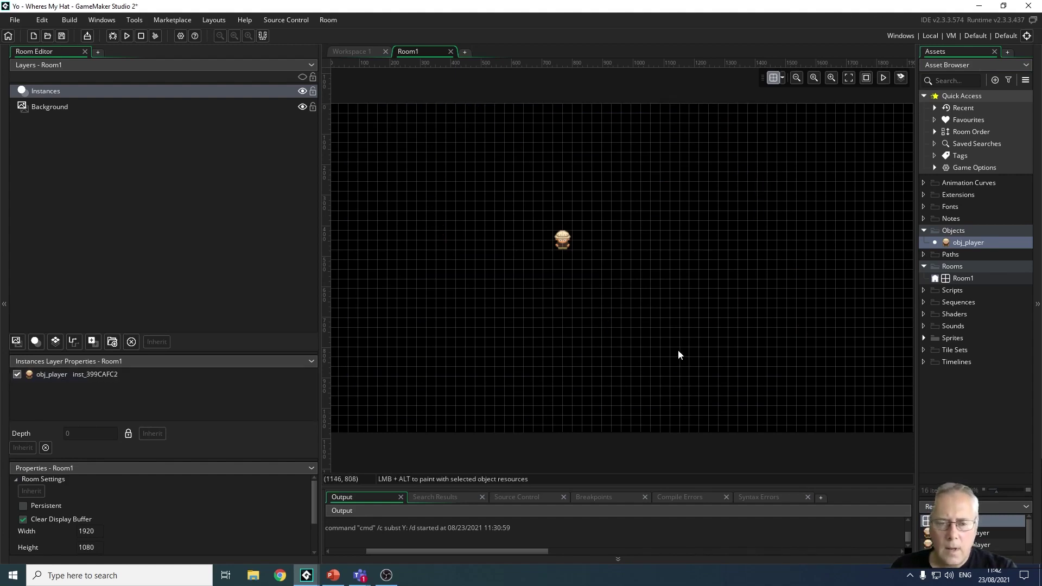
drag(557, 248, 615, 286)
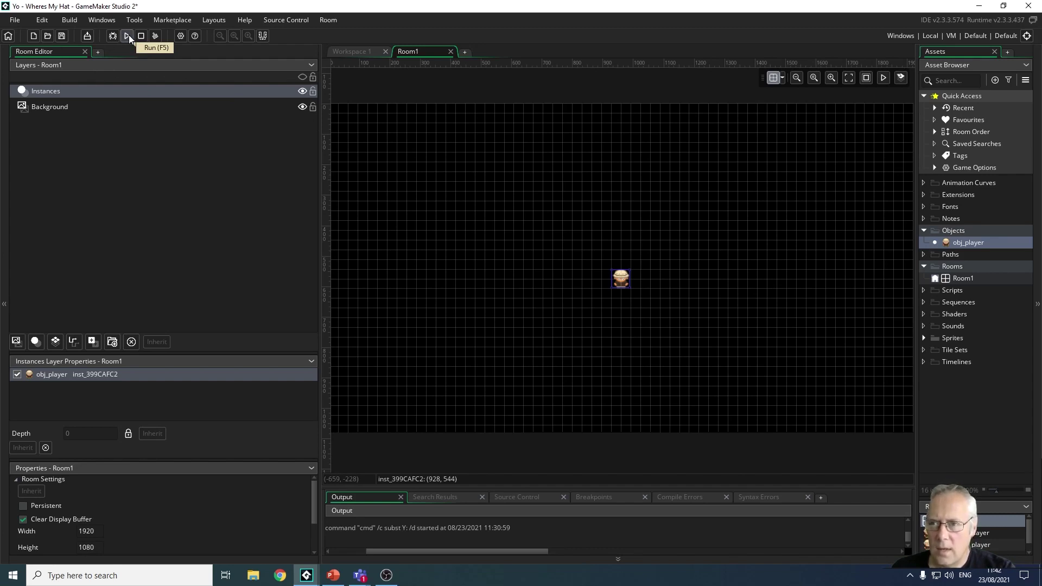
Run the game to show the explorer character alone on a black screen.
click(129, 35)
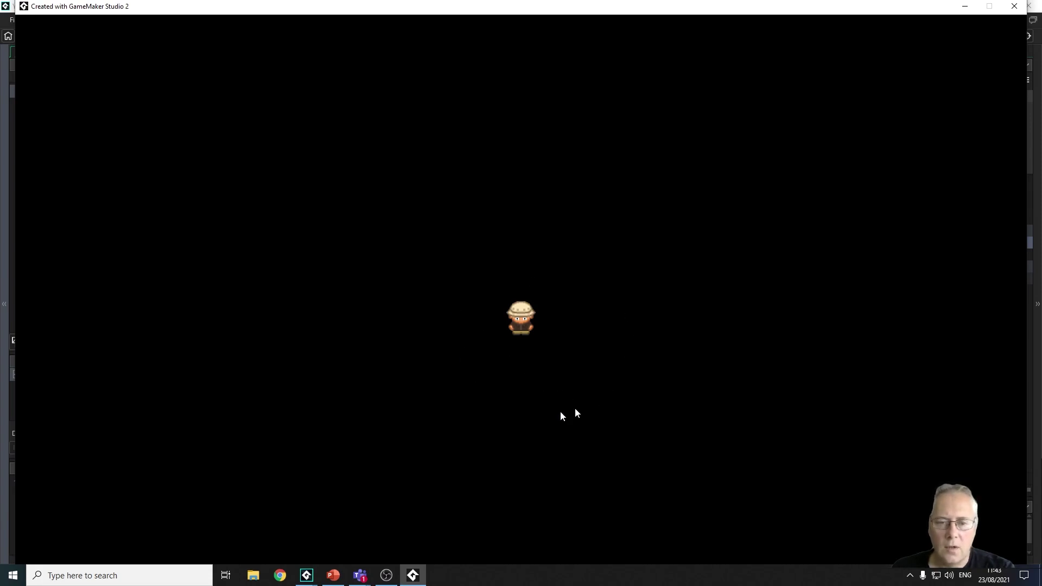
Close the running game window, returning to the Room1 editor.
click(1014, 5)
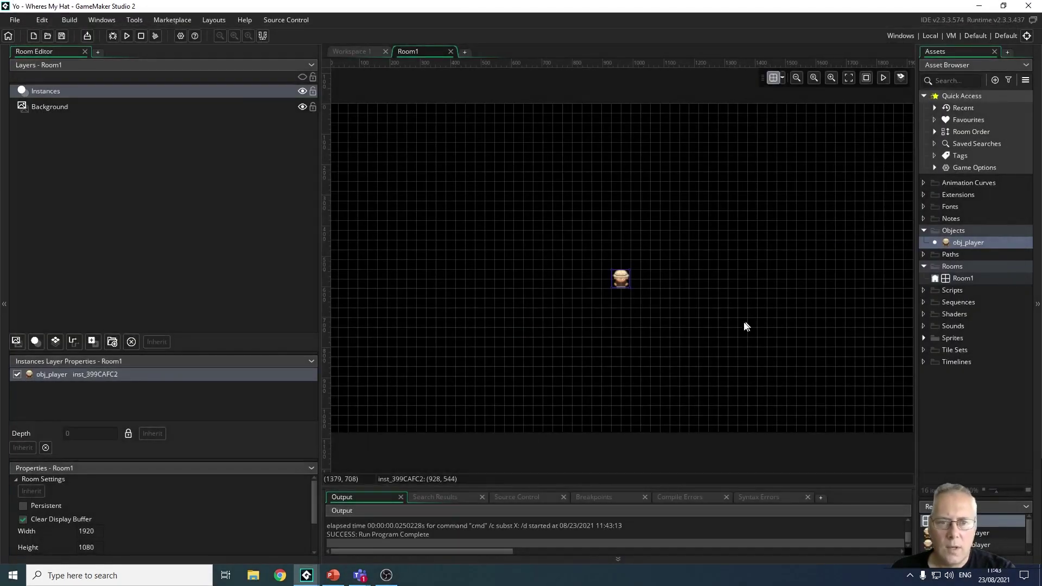